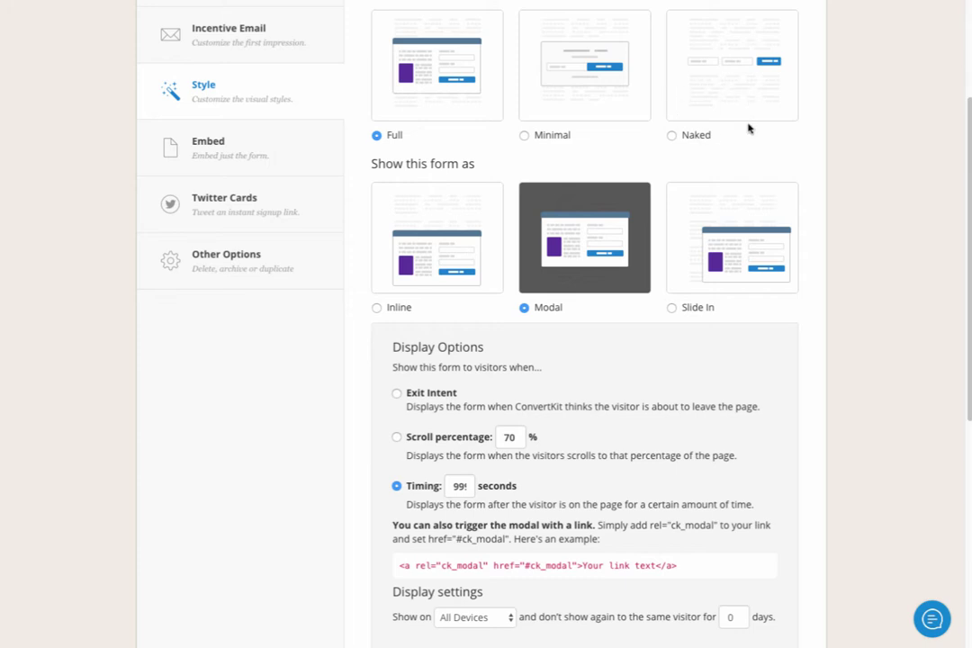
Step: Set the modal form's Timing display option to 99999 seconds
{"action": "scroll", "coordinate": [701, 191], "scroll_direction": "down", "scroll_amount": 1}
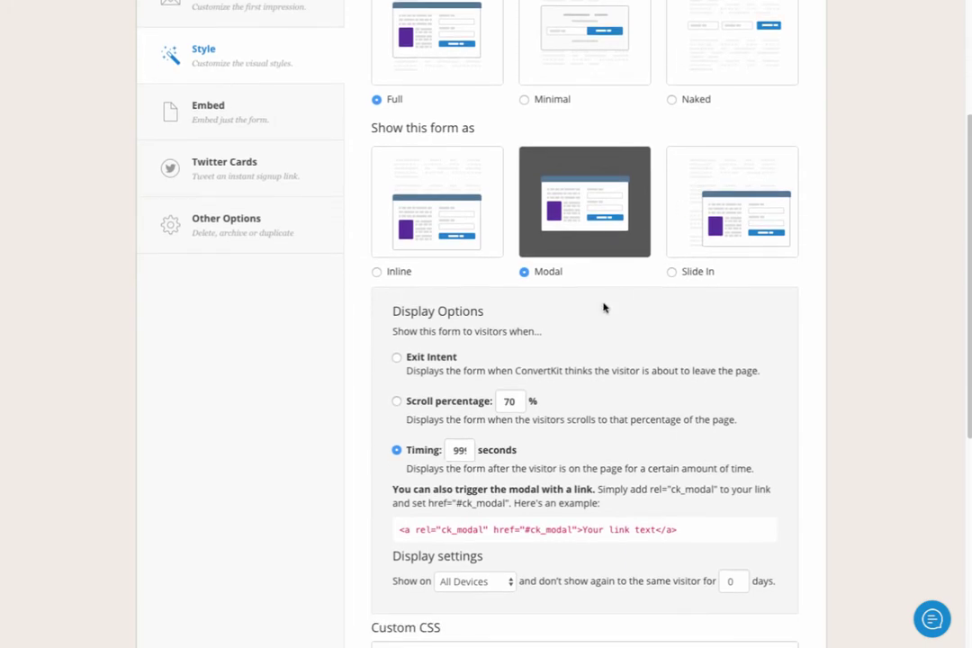
{"action": "scroll", "coordinate": [603, 306], "scroll_direction": "down", "scroll_amount": 1}
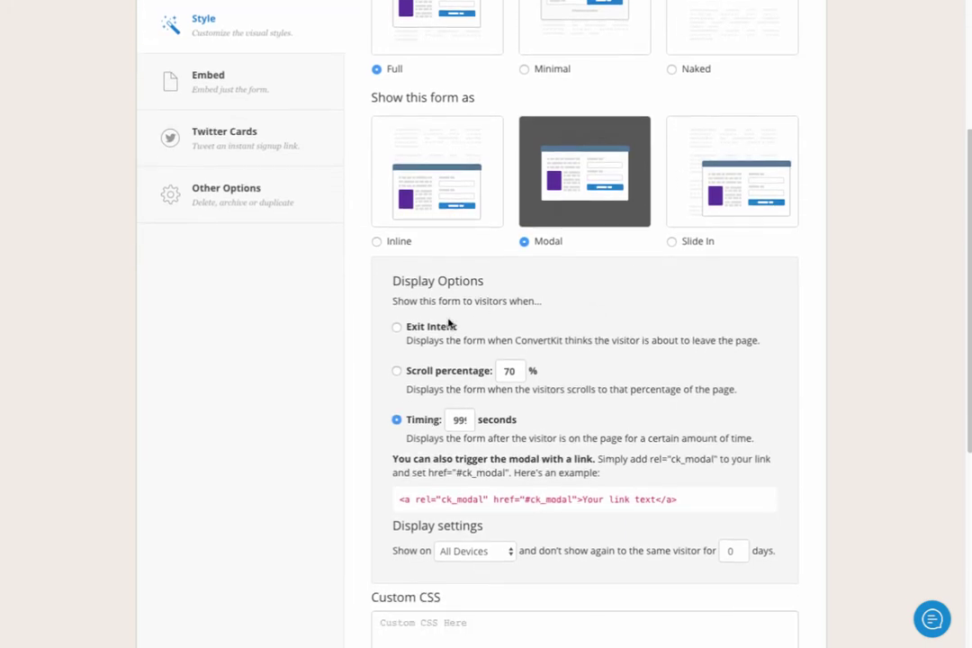
{"action": "scroll", "coordinate": [573, 417], "scroll_direction": "down", "scroll_amount": 1}
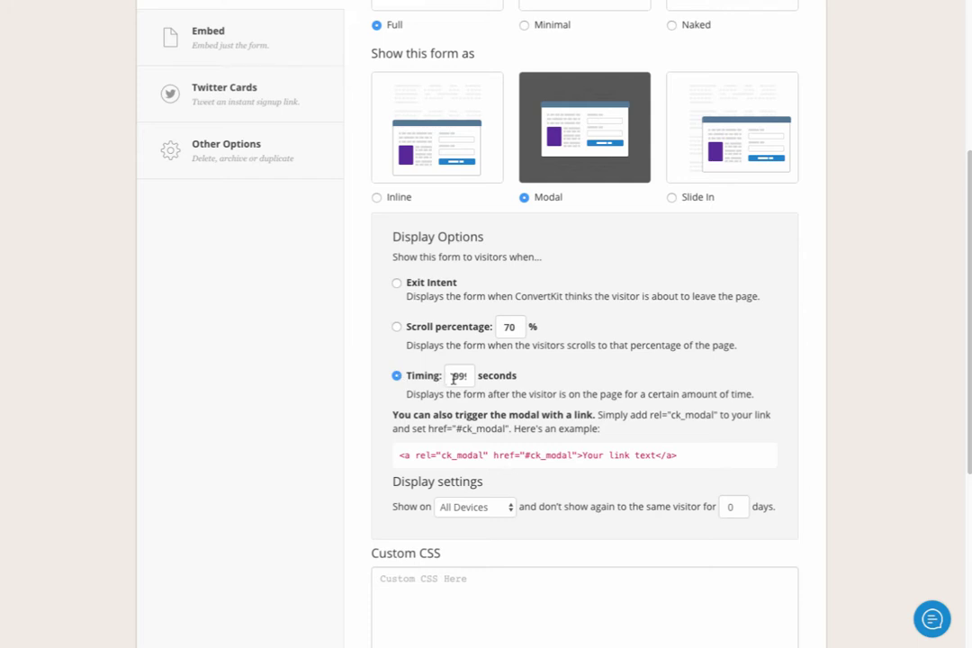
{"action": "double_click", "coordinate": [461, 376]}
{"action": "key", "text": "BackSpace"}
{"action": "left_click", "coordinate": [458, 378]}
{"action": "left_click", "coordinate": [642, 398]}
{"action": "type", "text": "99"}
{"action": "left_click", "coordinate": [581, 399]}
{"action": "left_click_drag", "start_coordinate": [455, 377], "coordinate": [408, 379]}
{"action": "left_click", "coordinate": [465, 377]}
{"action": "type", "text": "99999"}
{"action": "key", "text": "Escape"}
Step: Select the entire example link code that triggers the modal, under the form's display options
{"action": "scroll", "coordinate": [666, 416], "scroll_direction": "down", "scroll_amount": 1}
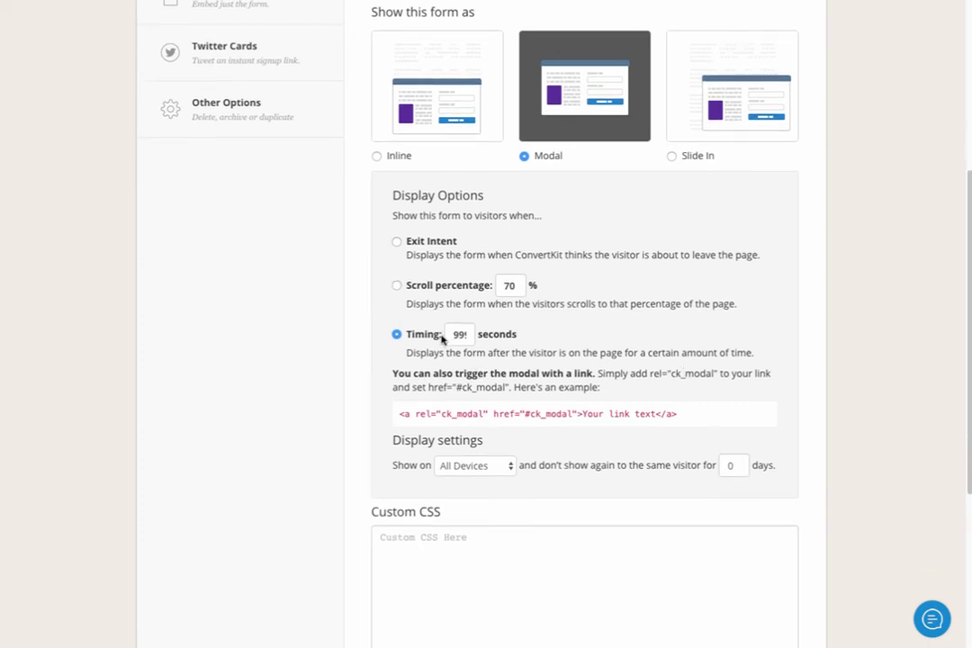
{"action": "scroll", "coordinate": [698, 413], "scroll_direction": "down", "scroll_amount": 1}
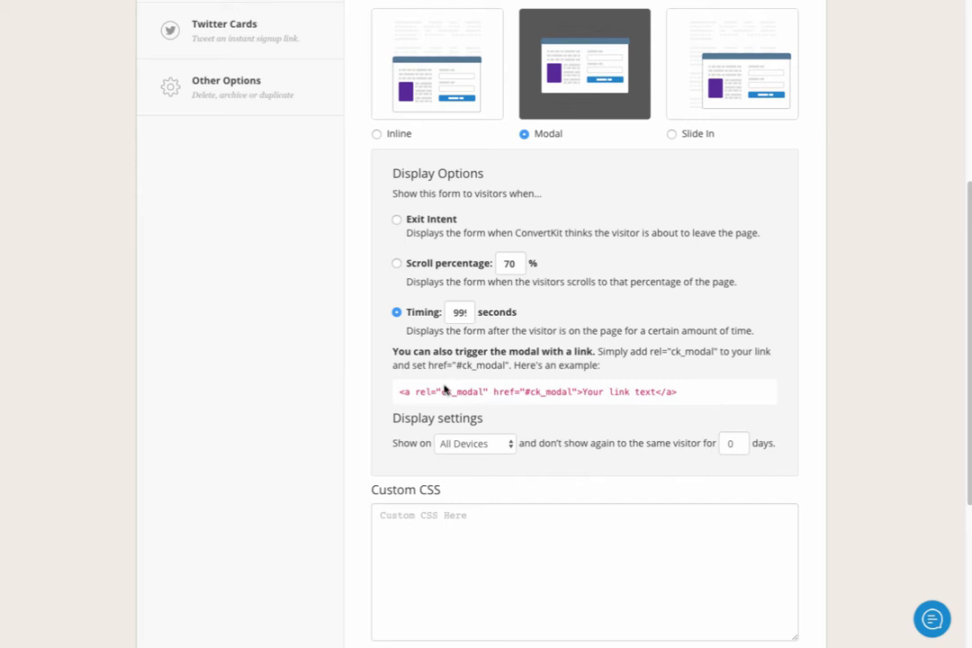
{"action": "left_click_drag", "start_coordinate": [399, 392], "coordinate": [677, 389]}
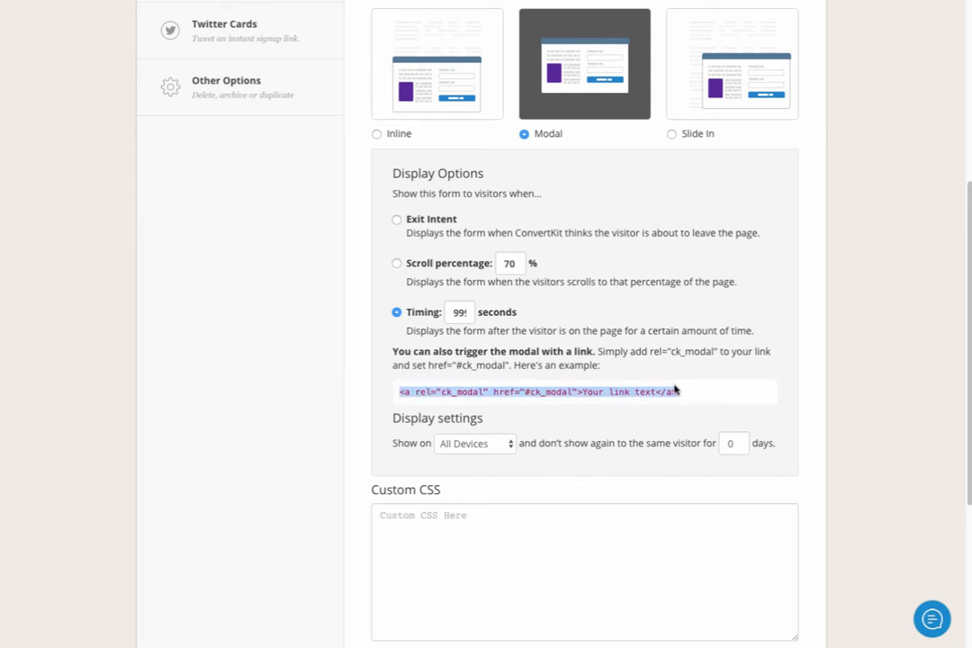
{"action": "scroll", "coordinate": [675, 387], "scroll_direction": "down", "scroll_amount": 1}
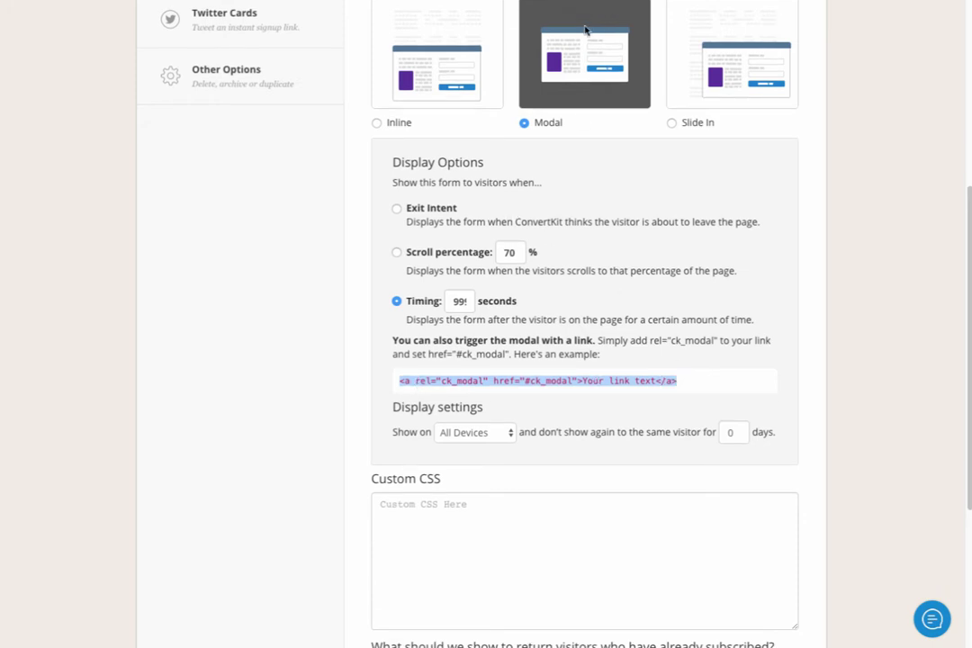
{"action": "scroll", "coordinate": [694, 12], "scroll_direction": "down", "scroll_amount": 1}
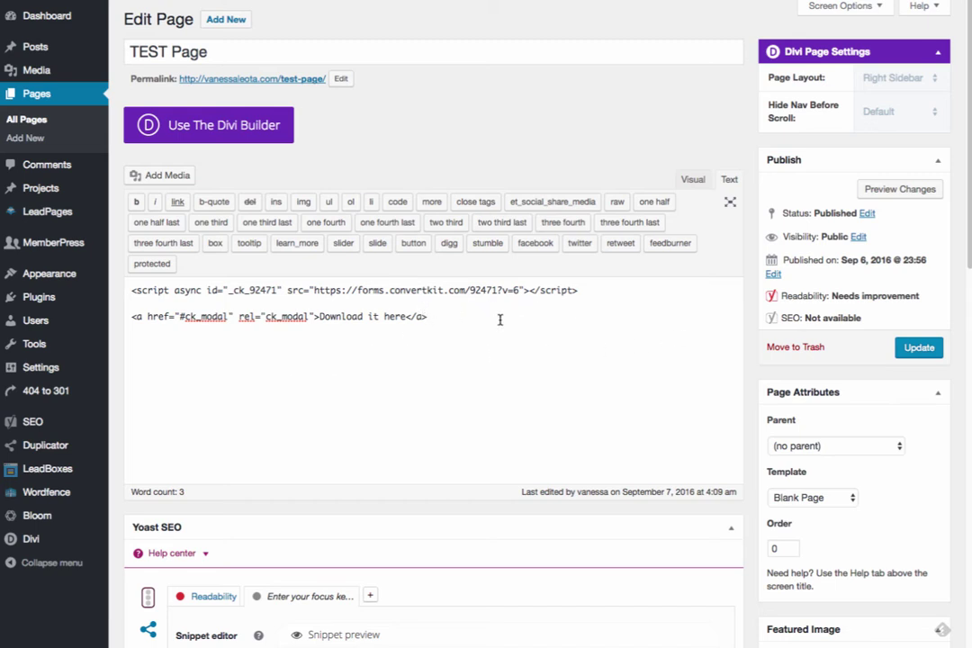
{"action": "left_click_drag", "start_coordinate": [427, 316], "coordinate": [120, 310]}
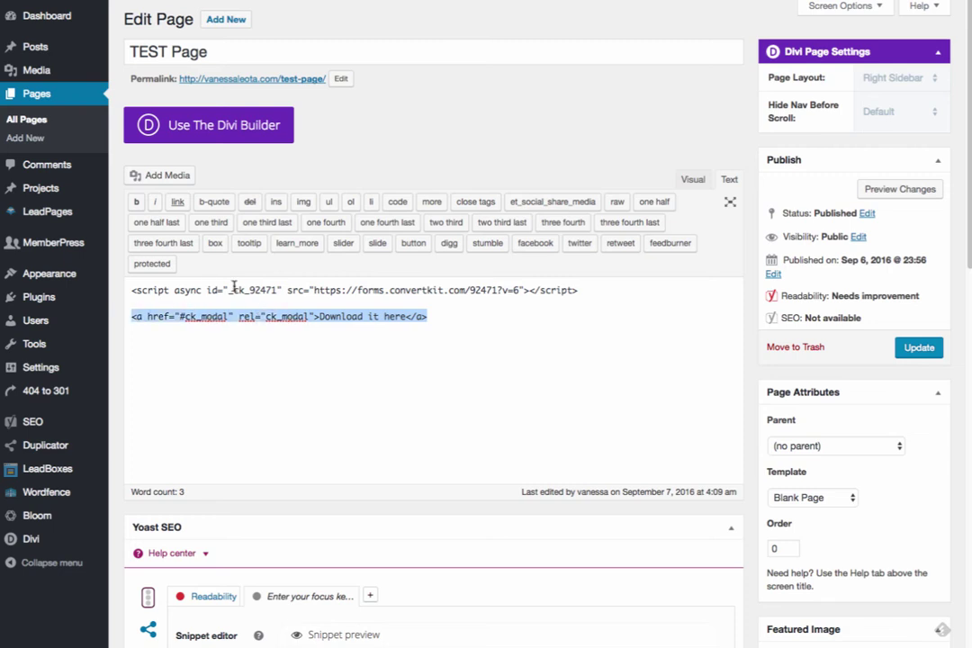
{"action": "key", "text": "BackSpace"}
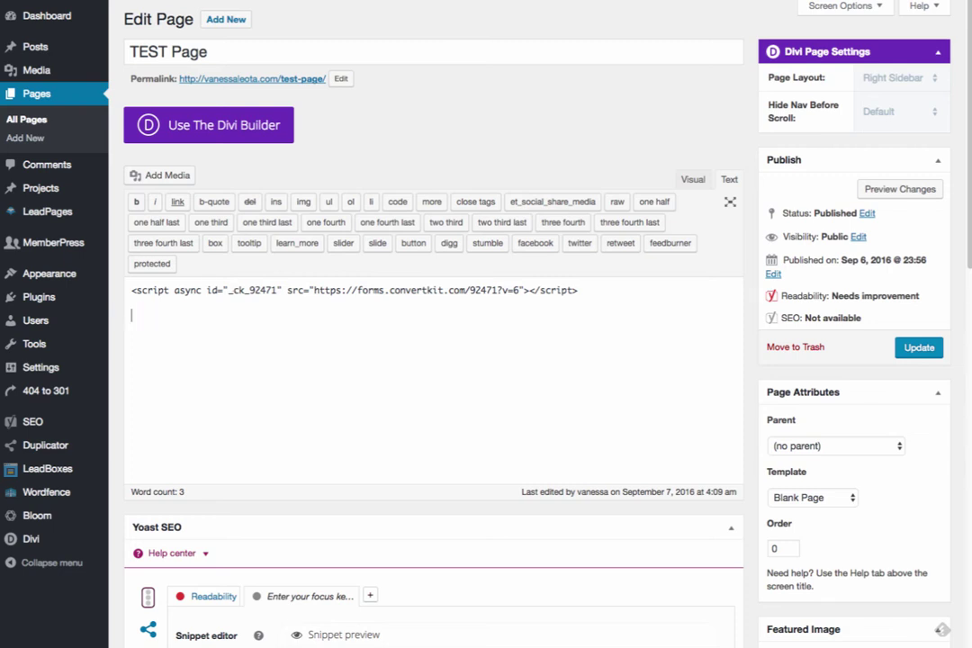
{"action": "left_click", "coordinate": [695, 181]}
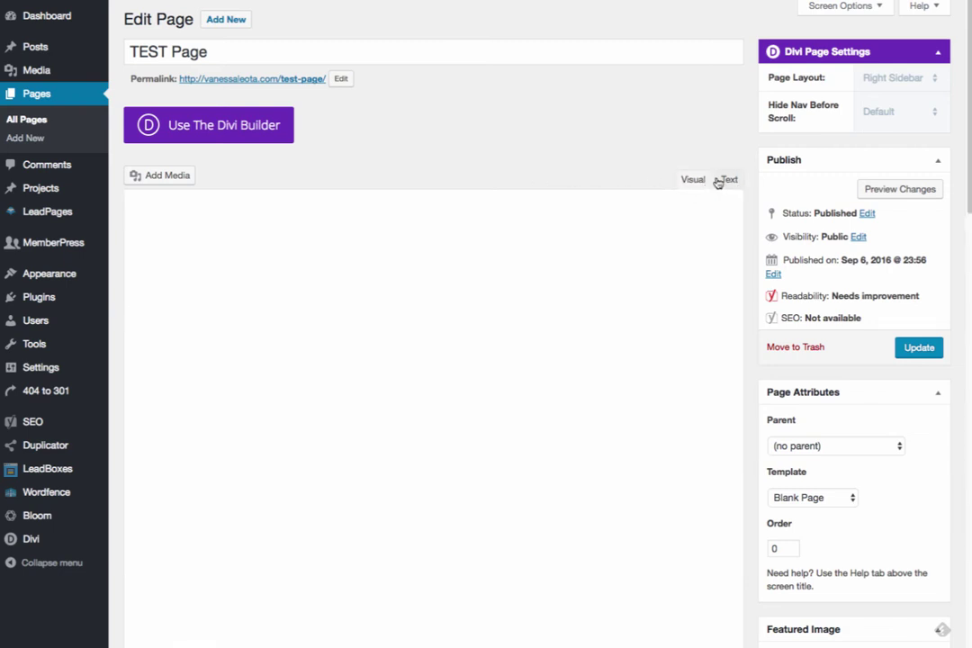
{"action": "left_click", "coordinate": [729, 181]}
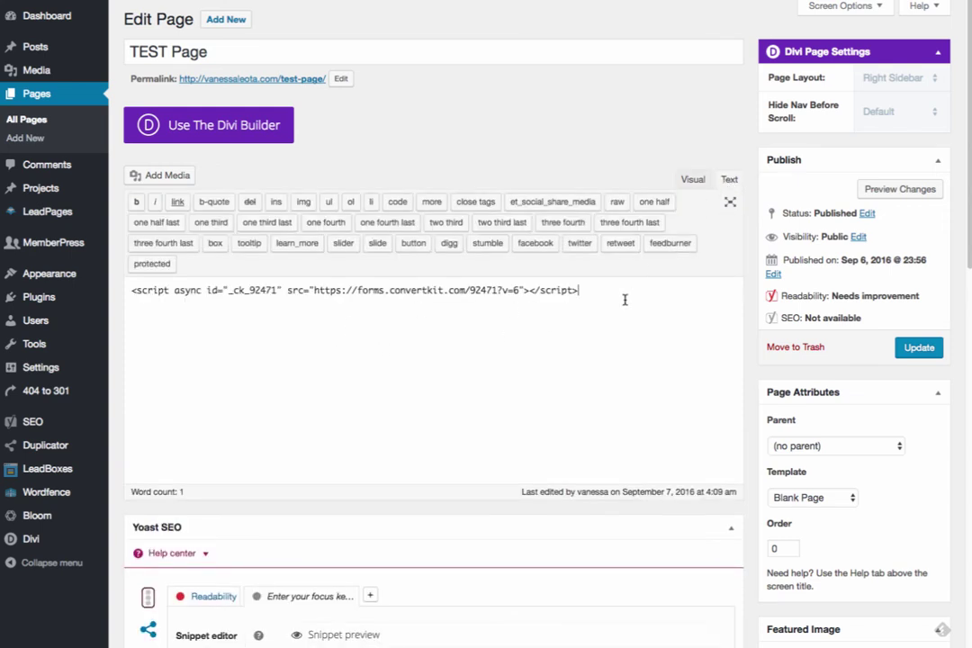
{"action": "left_click_drag", "start_coordinate": [625, 299], "coordinate": [186, 278]}
{"action": "key", "text": "BackSpace"}
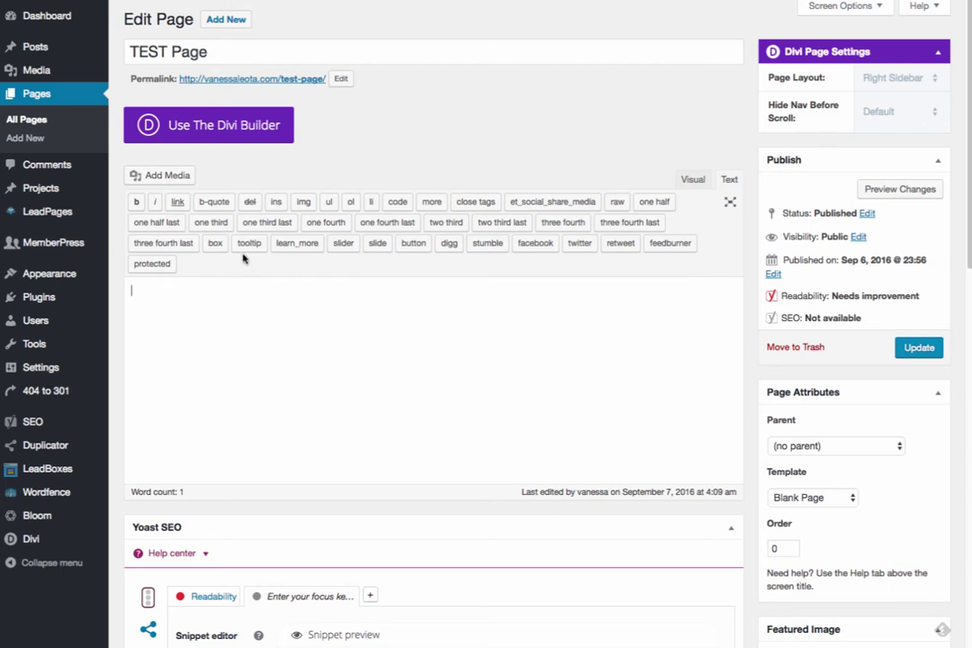
{"action": "type", "text": "<script async id=\"_ck_92471\" src=\"https://forms.convertkit.com/92471?v=6\"></script>  <a href=\"#ck_modal\" rel=\"ck_modal\">Download it here</a>"}
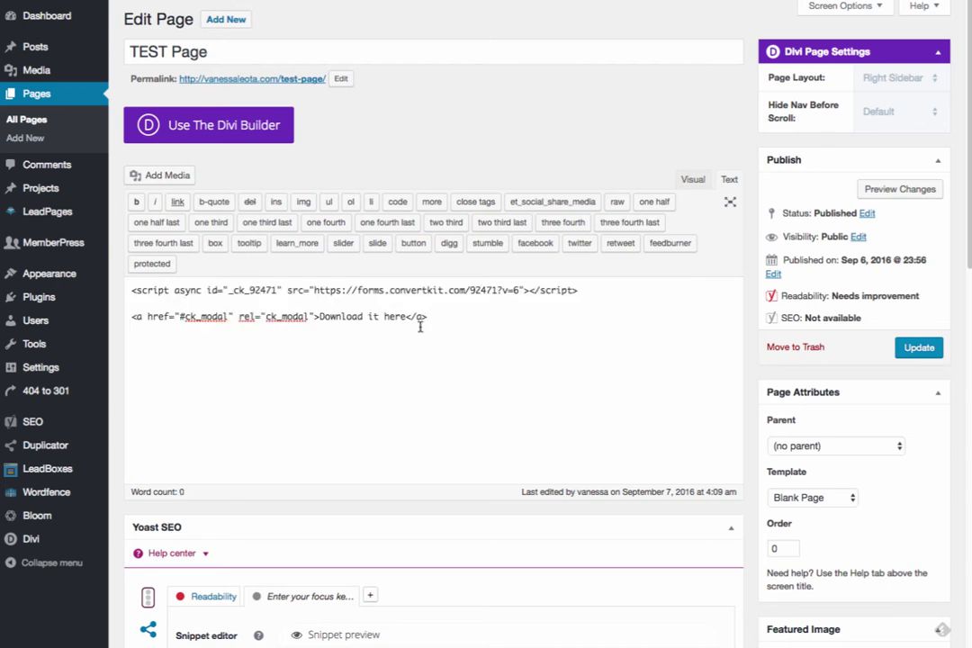
Step: Replace the WordPress TEST Page's content with ConvertKit's example modal link code and add a blank line above it
{"action": "left_click_drag", "start_coordinate": [426, 317], "coordinate": [117, 285]}
{"action": "key", "text": "BackSpace"}
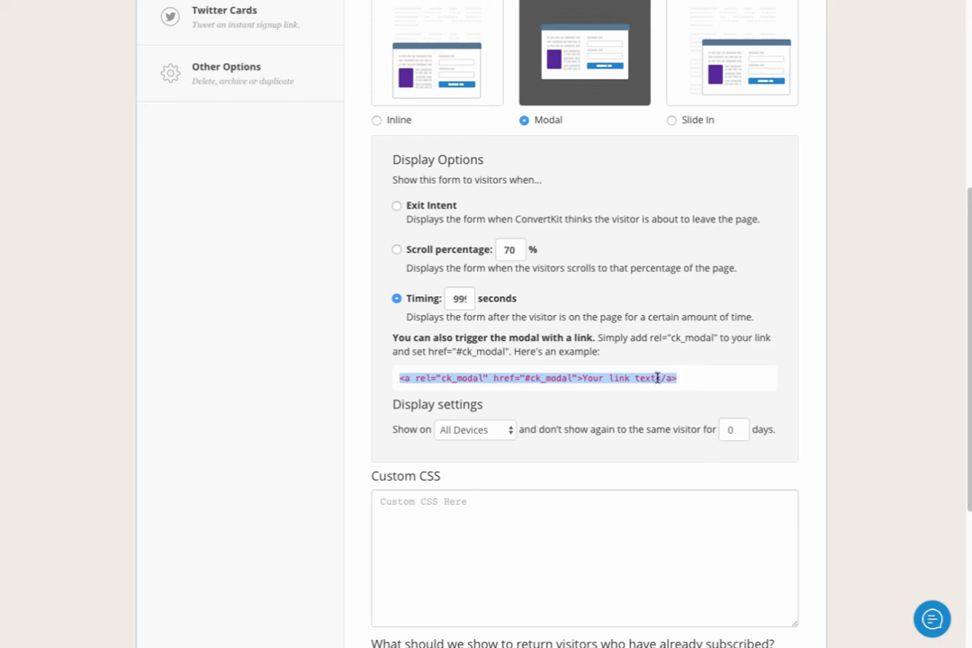
{"action": "right_click", "coordinate": [658, 382]}
{"action": "left_click", "coordinate": [684, 405]}
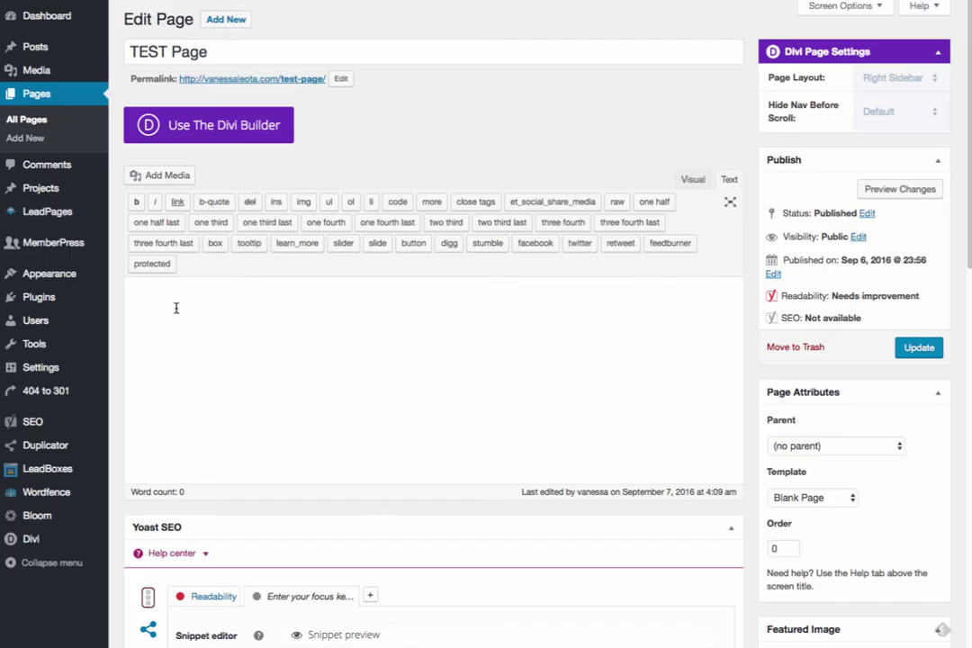
{"action": "key", "text": "ctrl+v"}
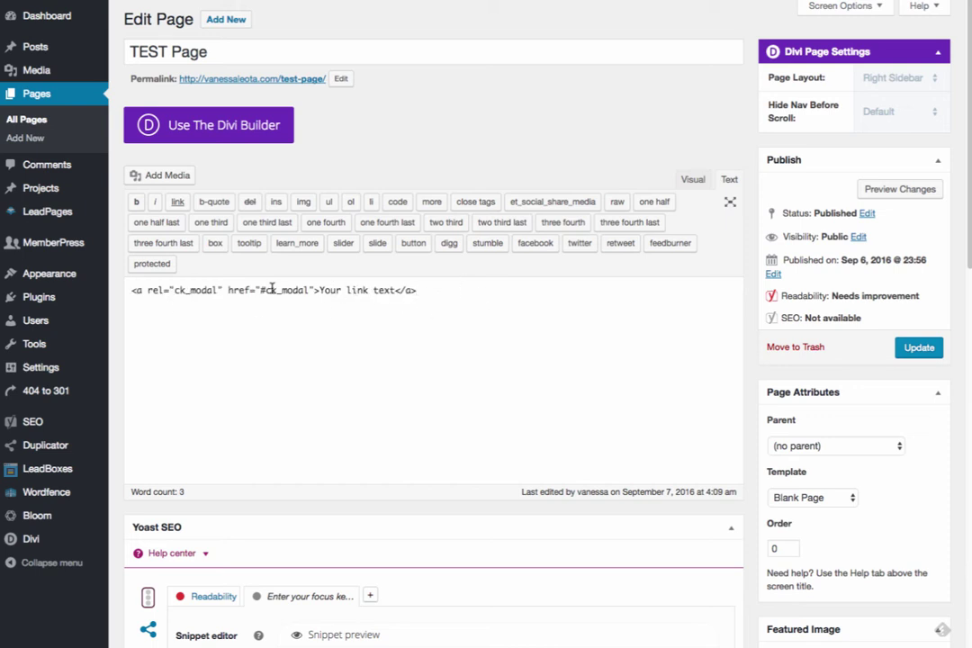
{"action": "left_click", "coordinate": [131, 290]}
{"action": "key", "text": "Return"}
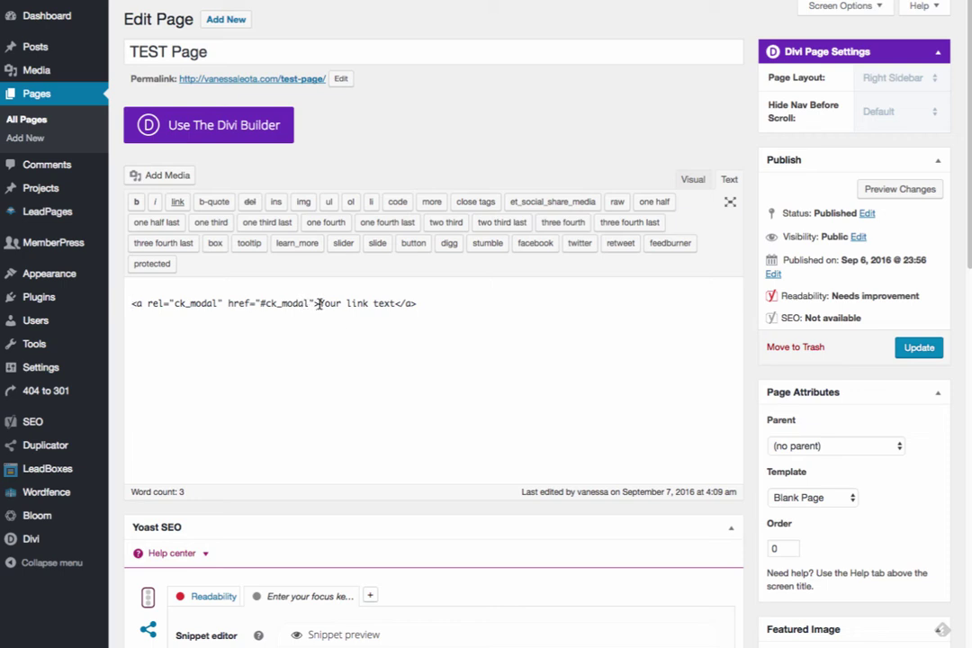
Step: Examine the pasted link code's opening tag, closing tag and placeholder link text
{"action": "left_click_drag", "start_coordinate": [318, 304], "coordinate": [125, 301]}
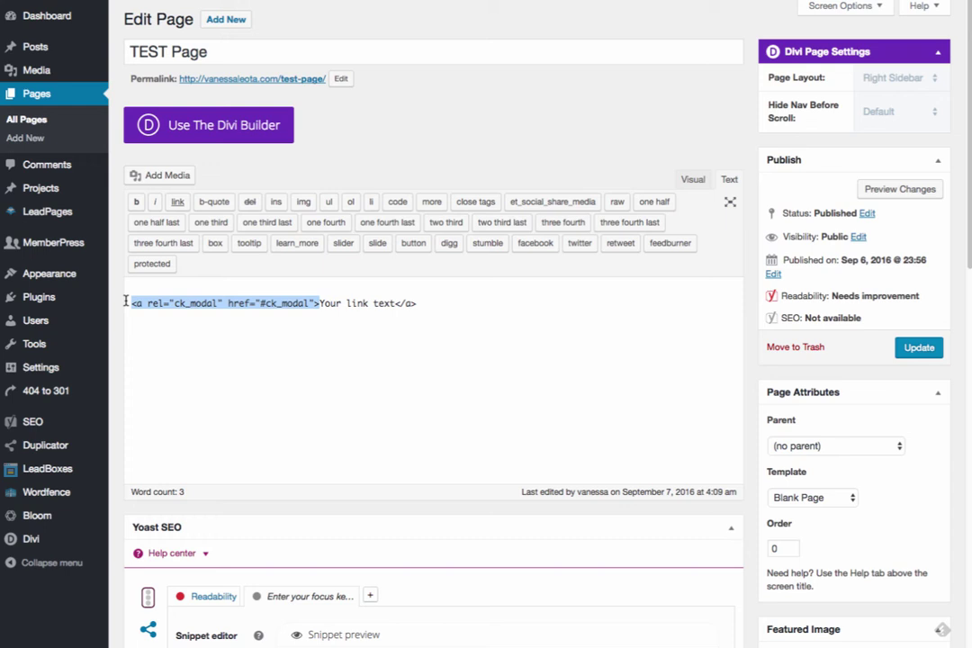
{"action": "left_click", "coordinate": [315, 304]}
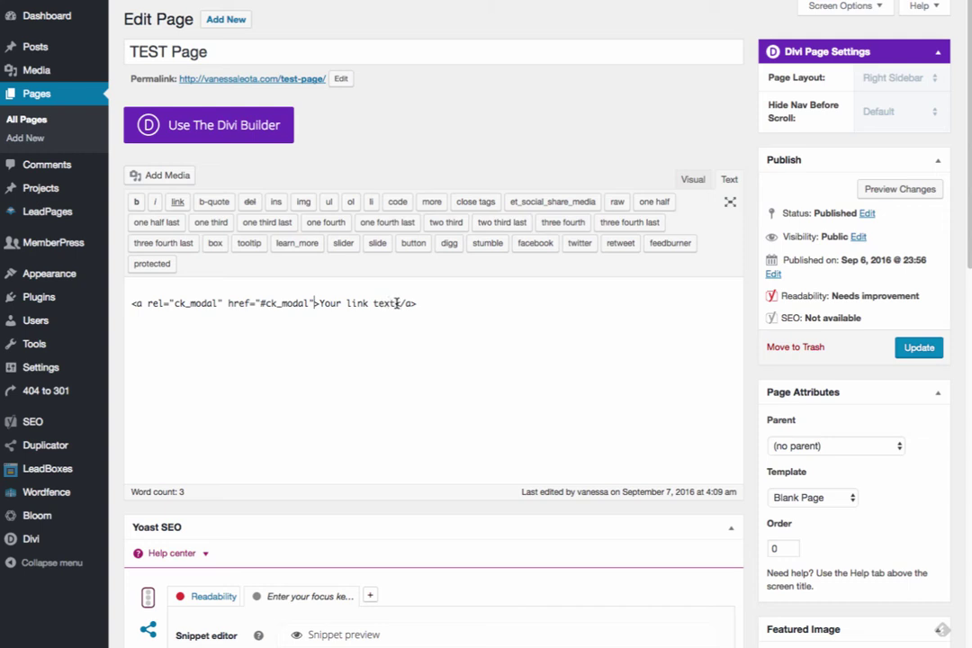
{"action": "left_click_drag", "start_coordinate": [397, 303], "coordinate": [417, 303]}
{"action": "left_click", "coordinate": [418, 303]}
{"action": "left_click_drag", "start_coordinate": [393, 304], "coordinate": [320, 303]}
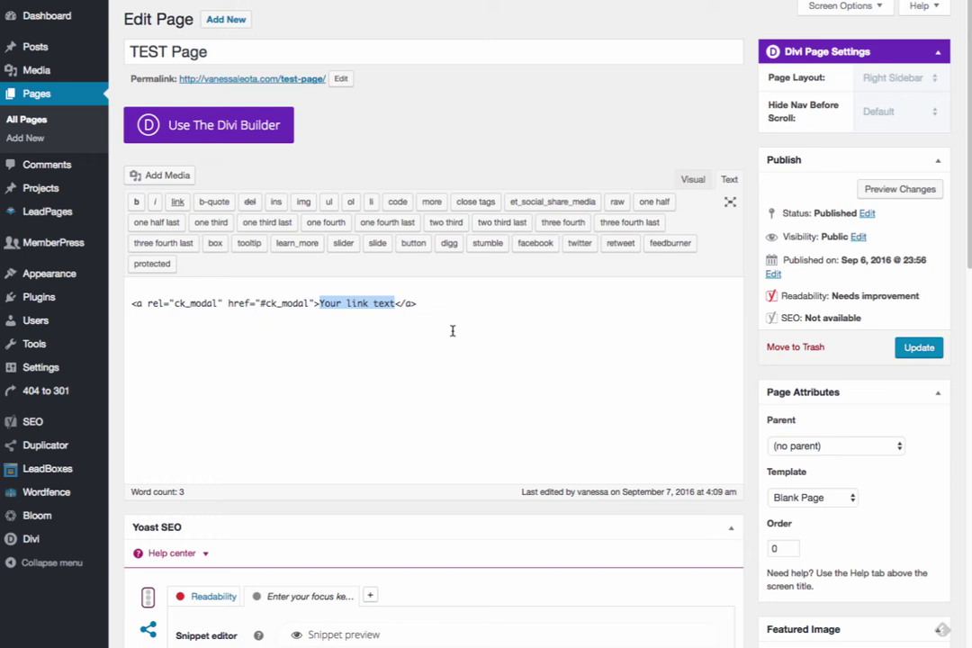
Step: Insert the text "Download your free PDF" directly before the modal link code
{"action": "key", "text": "Up"}
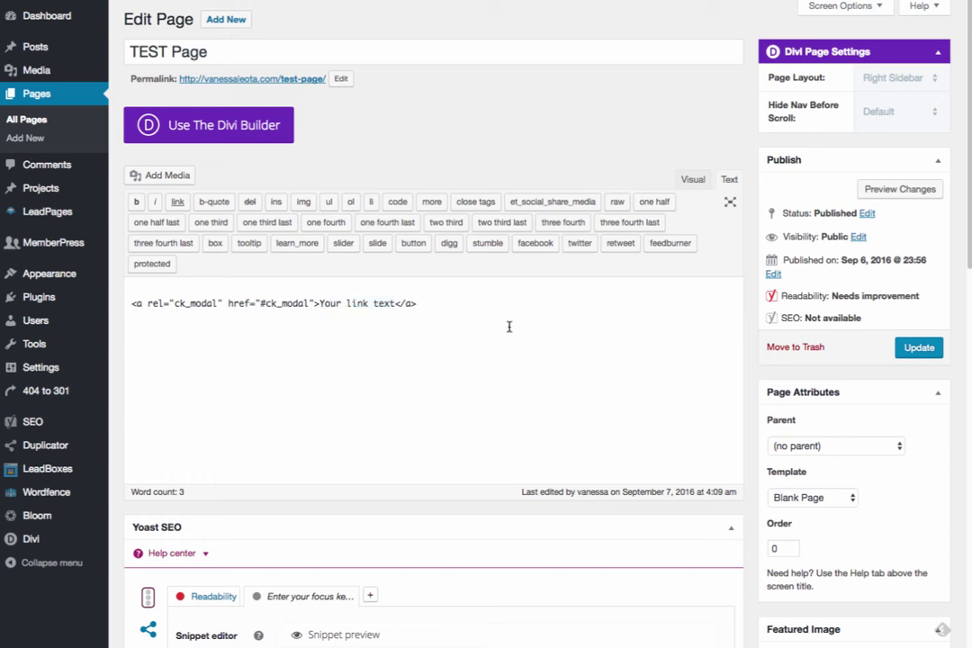
{"action": "type", "text": "Download your free"}
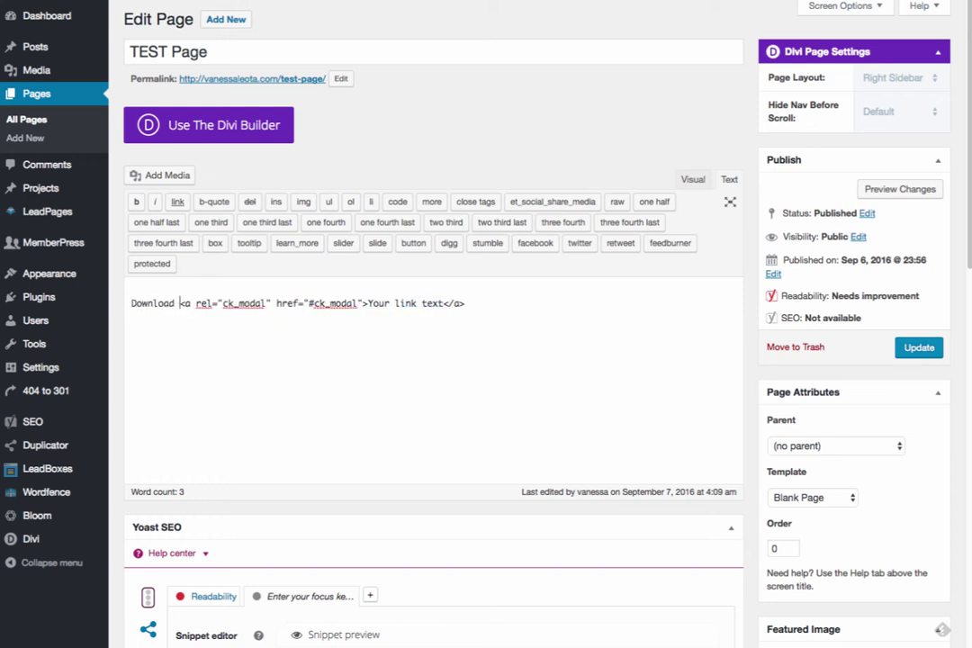
{"action": "type", "text": " PDF"}
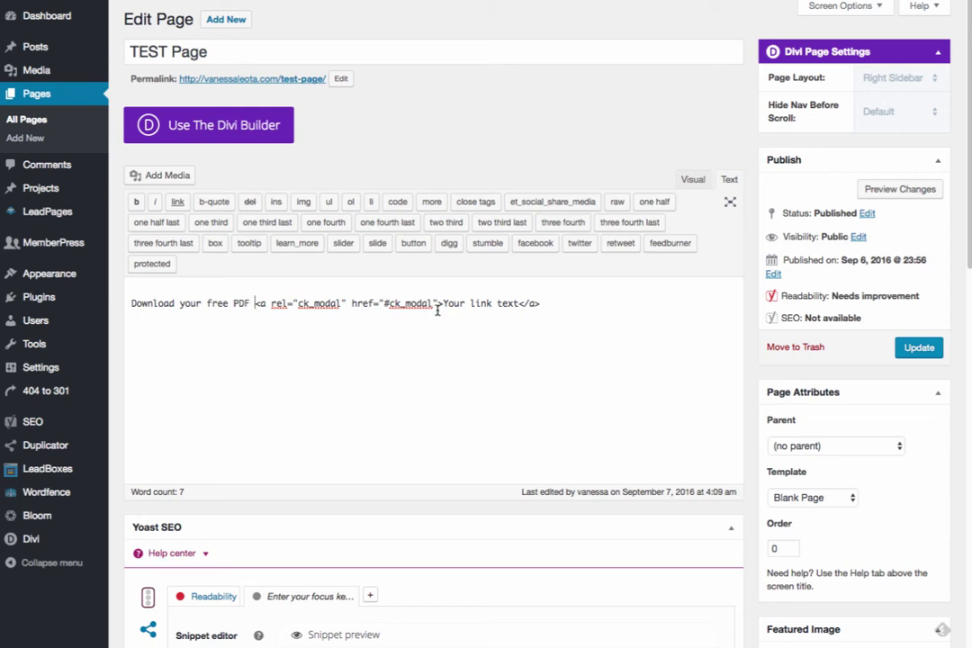
Step: Change the placeholder link text to "here" and check the sentence in the visual editor before returning to the code
{"action": "left_click_drag", "start_coordinate": [444, 303], "coordinate": [518, 304]}
{"action": "type", "text": "here"}
{"action": "left_click", "coordinate": [696, 180]}
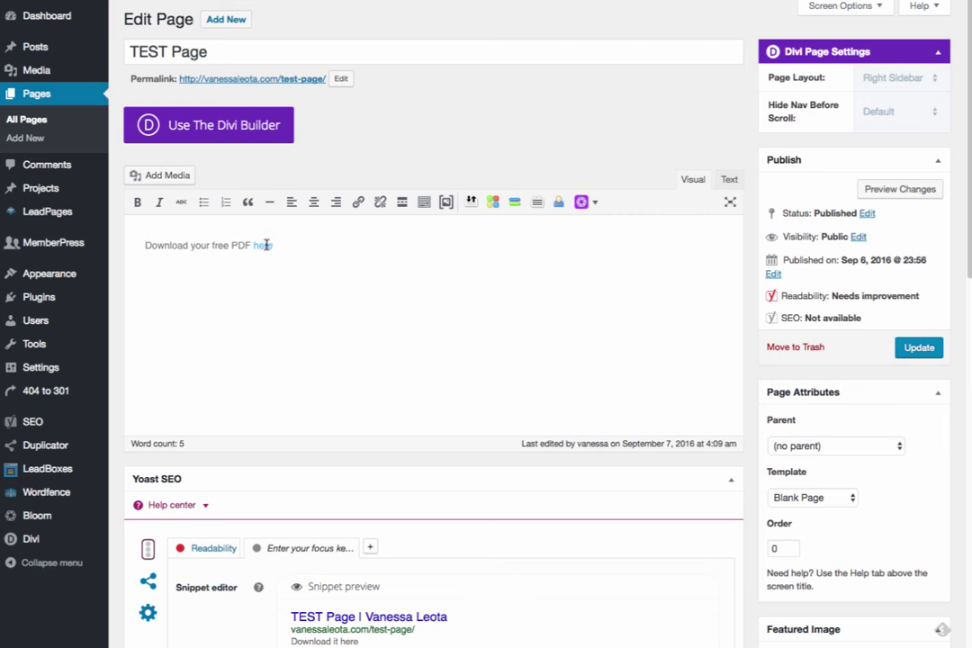
{"action": "left_click", "coordinate": [728, 180]}
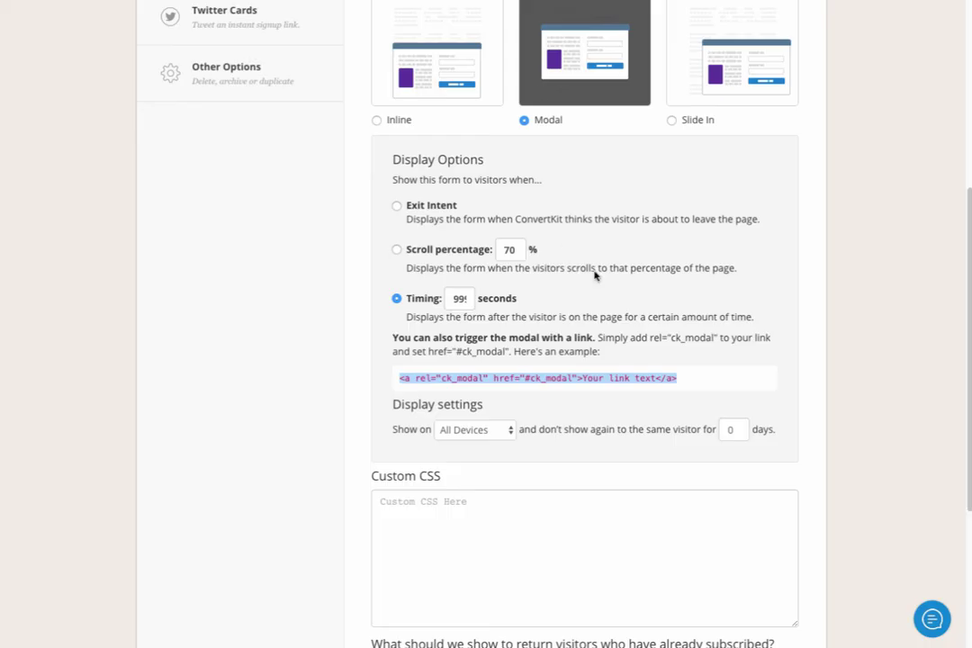
Step: Switch to ConvertKit, save the form's style settings and open its Embed settings
{"action": "scroll", "coordinate": [646, 332], "scroll_direction": "down", "scroll_amount": 5}
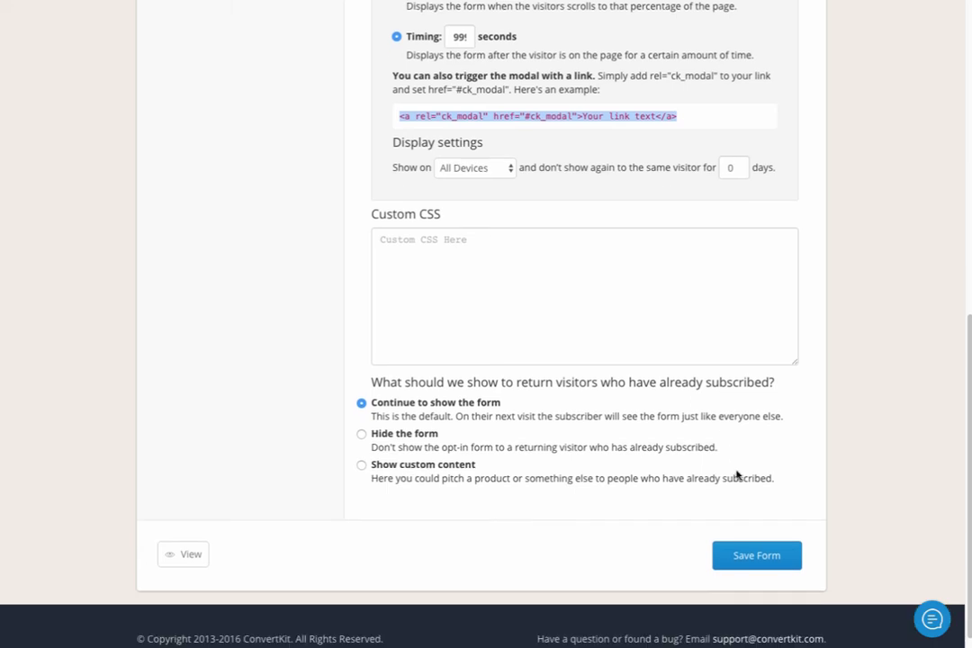
{"action": "left_click", "coordinate": [744, 565]}
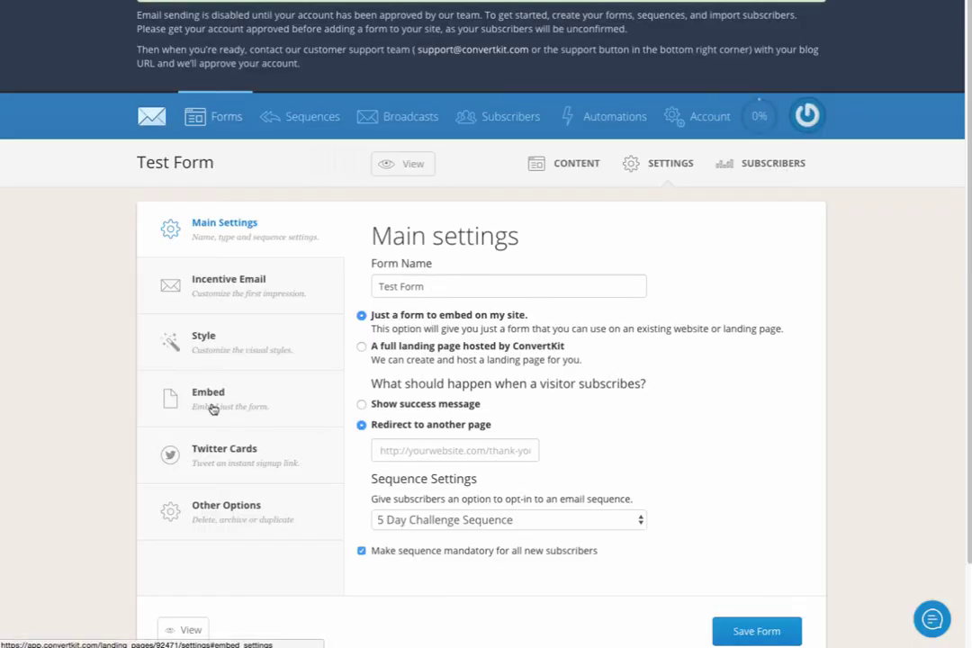
{"action": "left_click", "coordinate": [214, 408]}
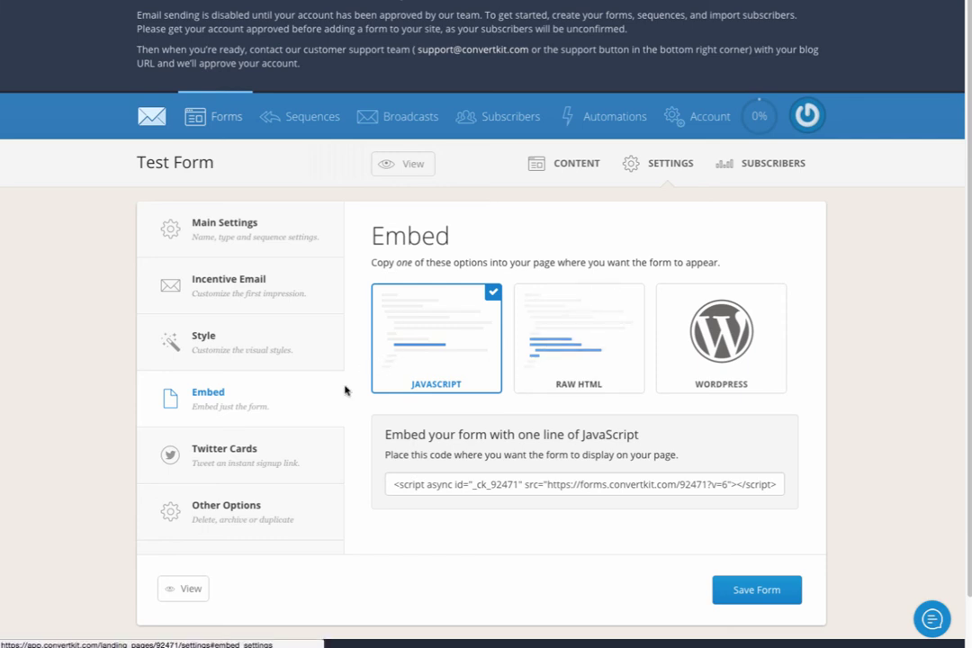
Step: Review the form's Style settings and modal display options, and return to the JavaScript embed code
{"action": "left_click", "coordinate": [241, 359]}
{"action": "scroll", "coordinate": [666, 486], "scroll_direction": "down", "scroll_amount": 7}
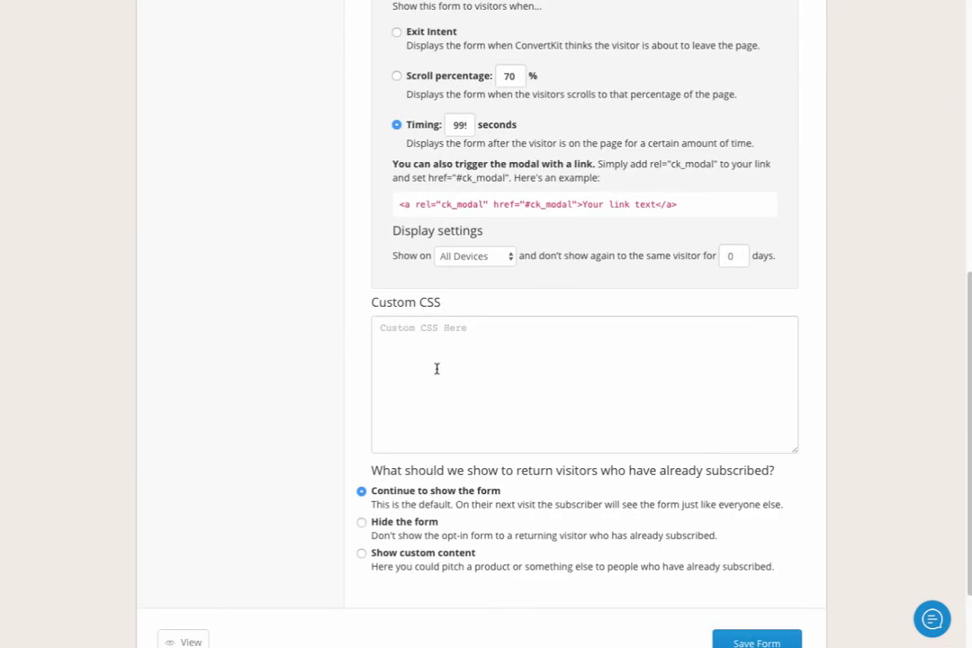
{"action": "scroll", "coordinate": [436, 360], "scroll_direction": "up", "scroll_amount": 10}
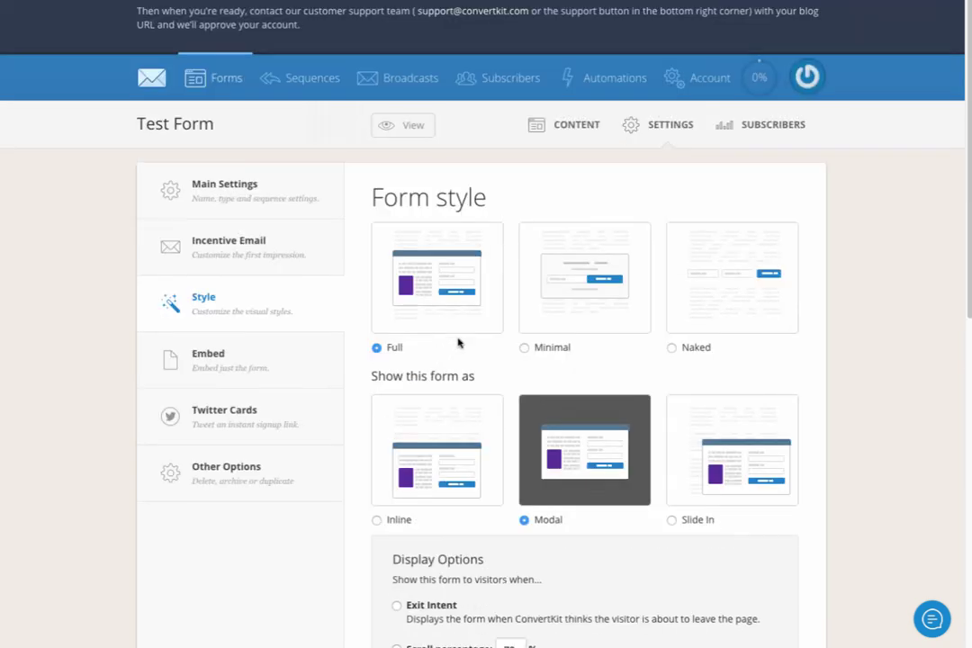
{"action": "scroll", "coordinate": [514, 471], "scroll_direction": "down", "scroll_amount": 5}
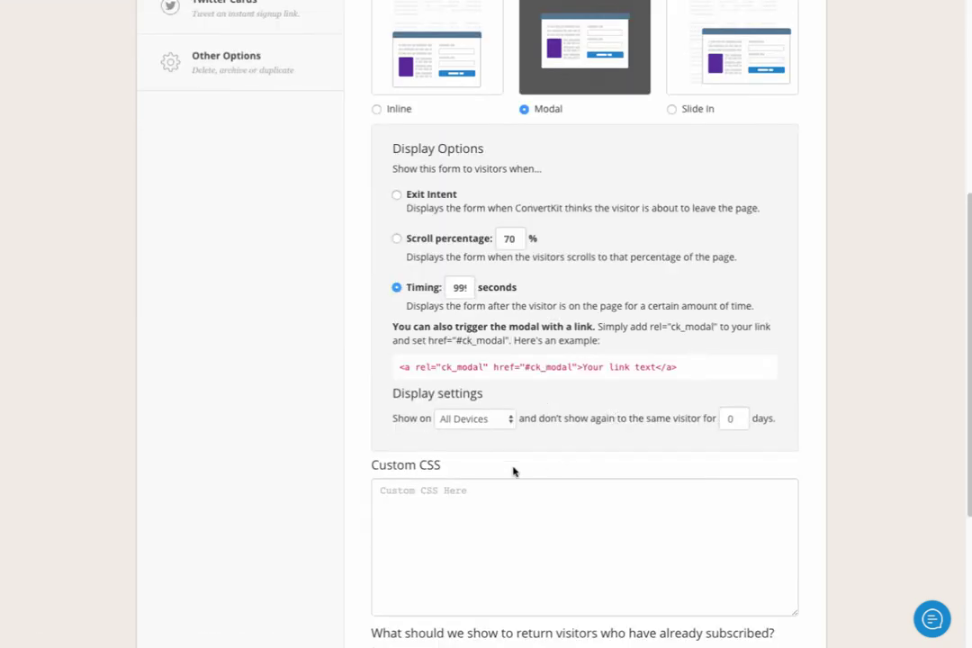
{"action": "scroll", "coordinate": [434, 493], "scroll_direction": "up", "scroll_amount": 5}
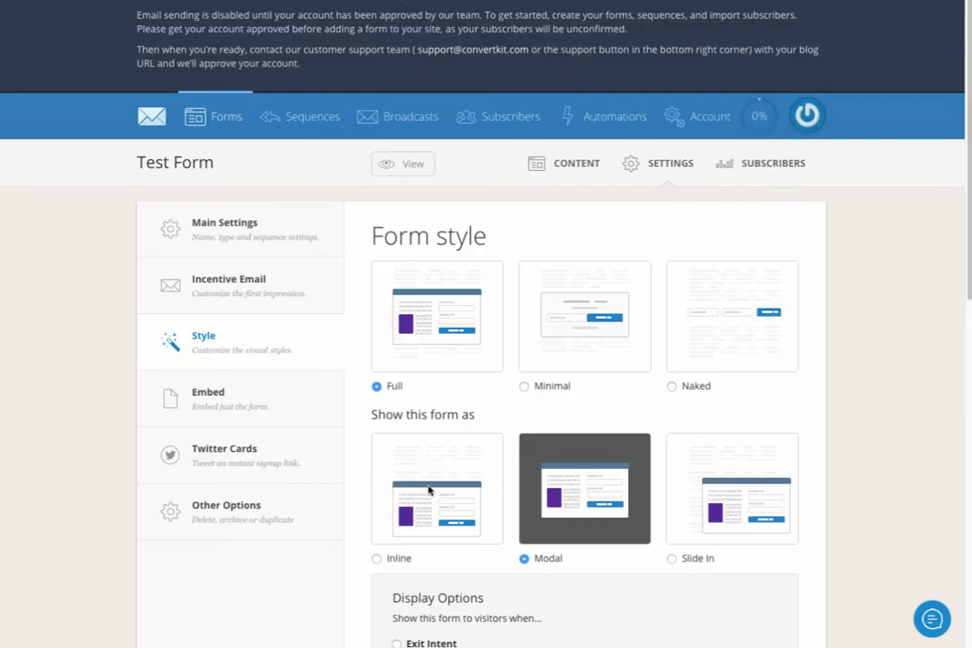
{"action": "left_click", "coordinate": [305, 406]}
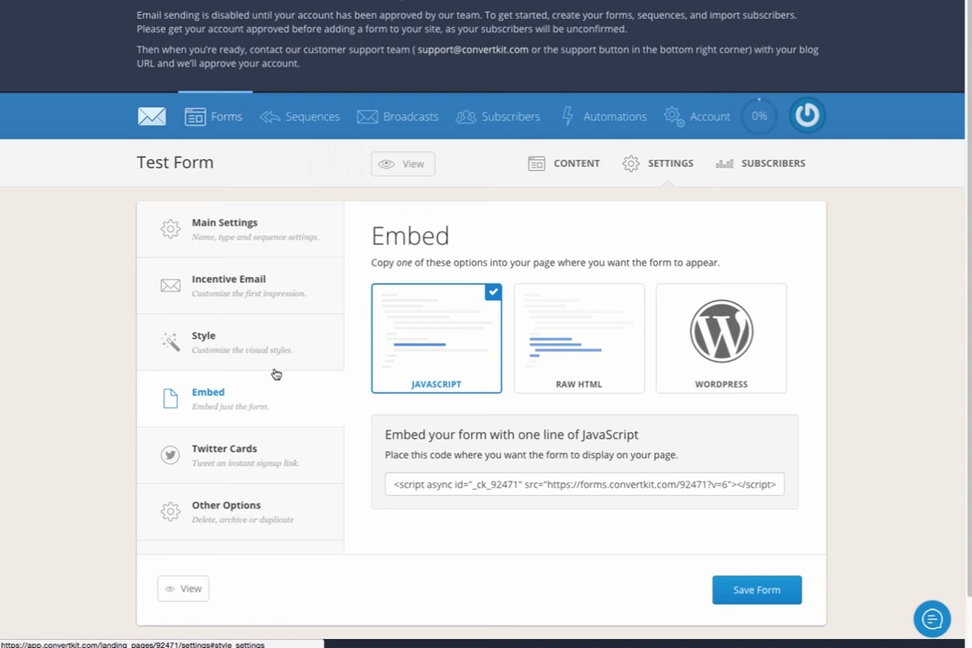
{"action": "scroll", "coordinate": [598, 322], "scroll_direction": "down", "scroll_amount": 1}
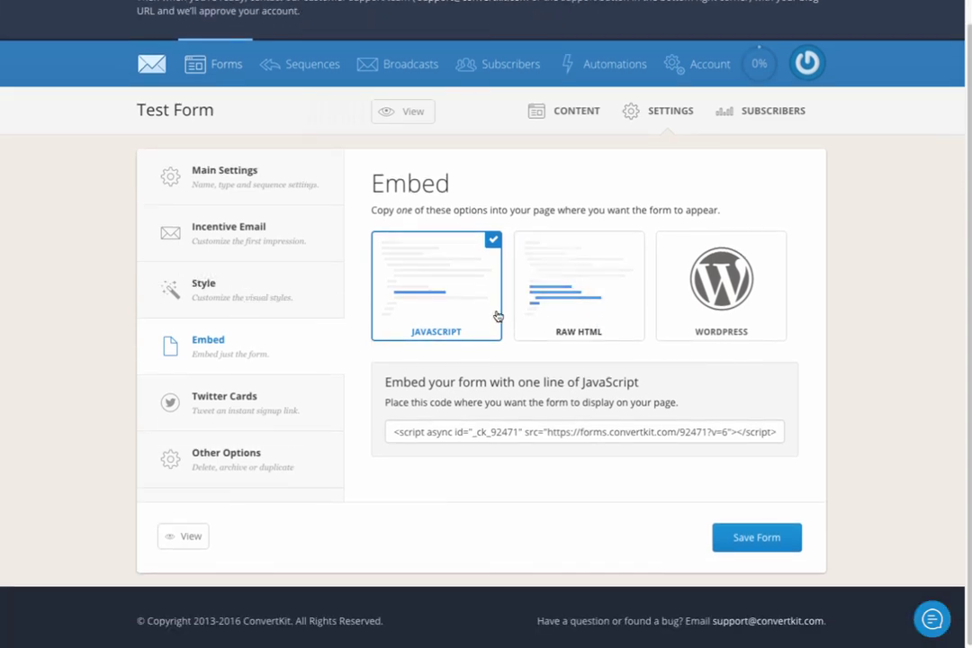
Step: Copy the form's JavaScript embed code into the WordPress page below the download link, separated by a blank line, and update the page
{"action": "left_click", "coordinate": [492, 434]}
{"action": "key", "text": "ctrl+c"}
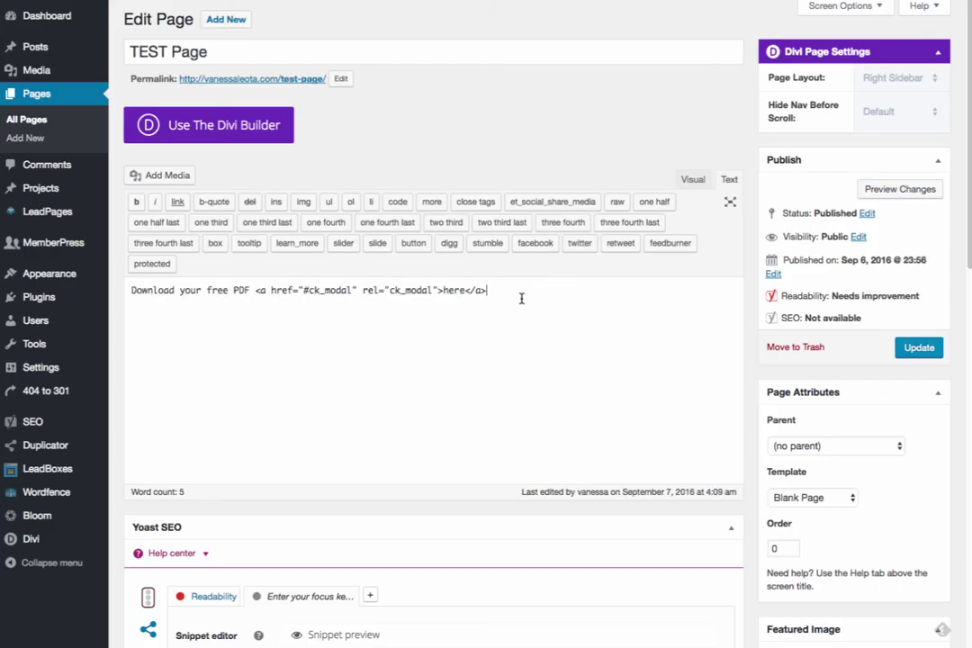
{"action": "left_click", "coordinate": [131, 293]}
{"action": "key", "text": "ctrl+v"}
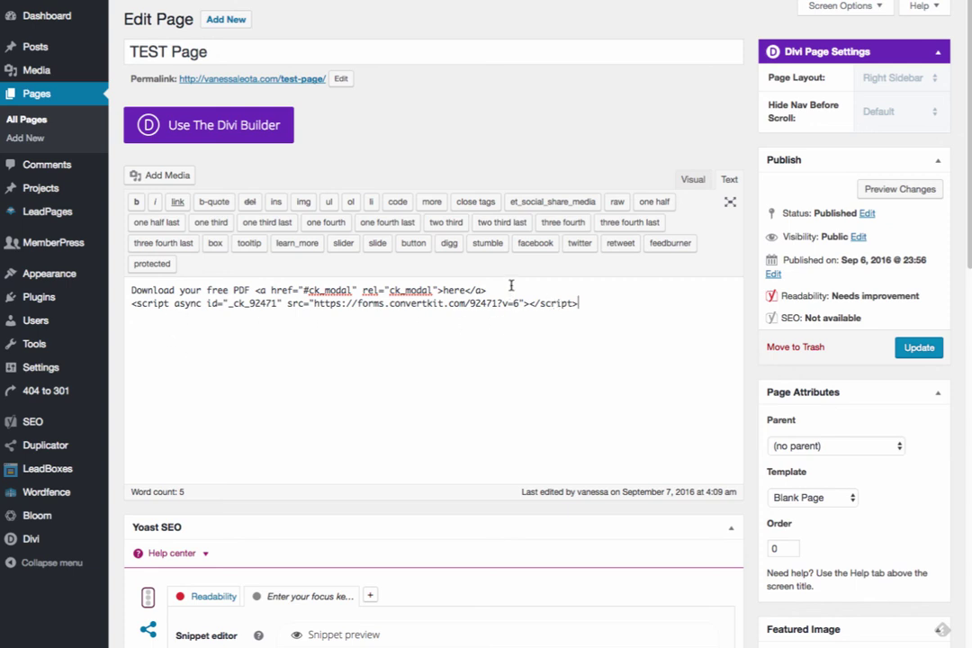
{"action": "key", "text": "Return"}
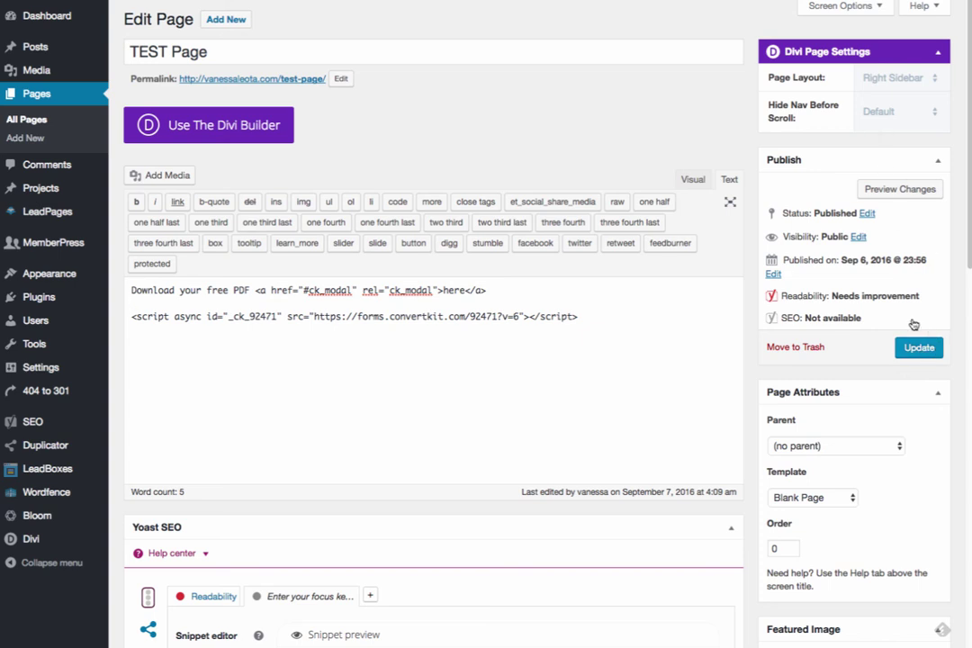
{"action": "left_click", "coordinate": [920, 348]}
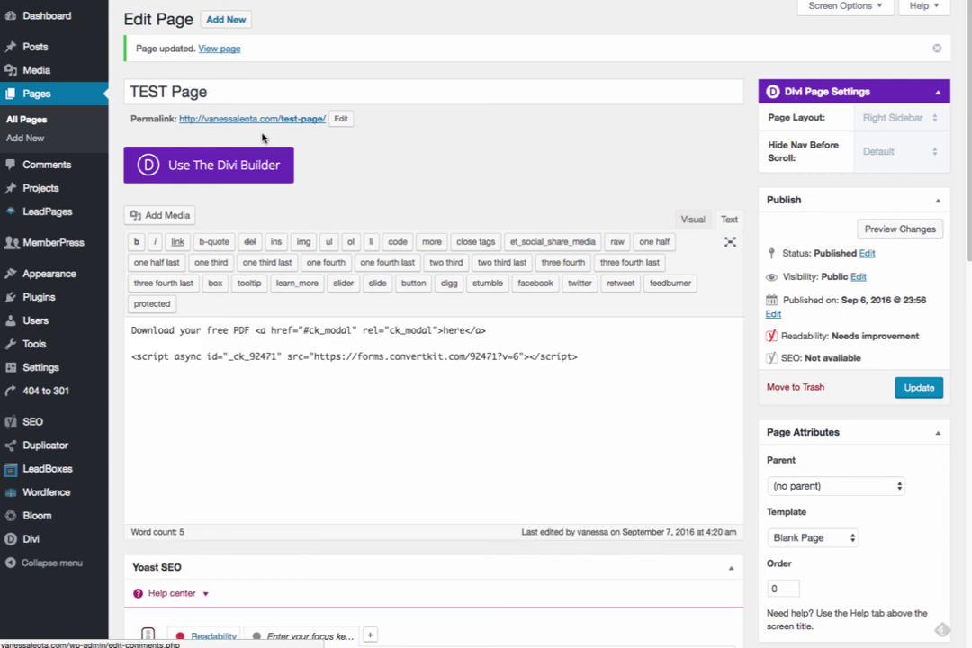
Step: Open the published TEST Page in a new tab and test the "here" link that triggers the modal form
{"action": "right_click", "coordinate": [279, 124]}
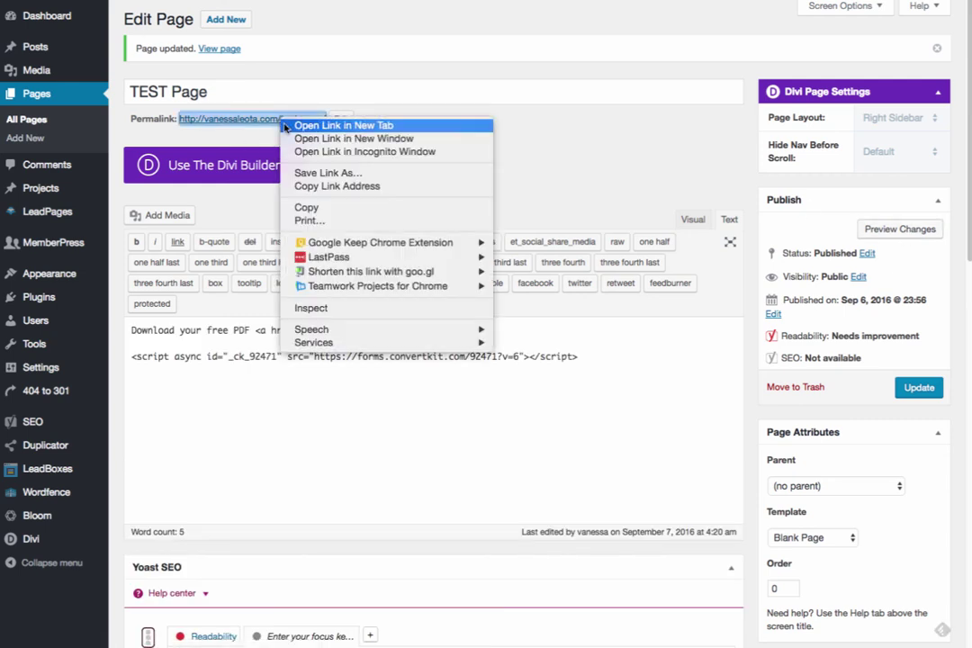
{"action": "left_click", "coordinate": [286, 126]}
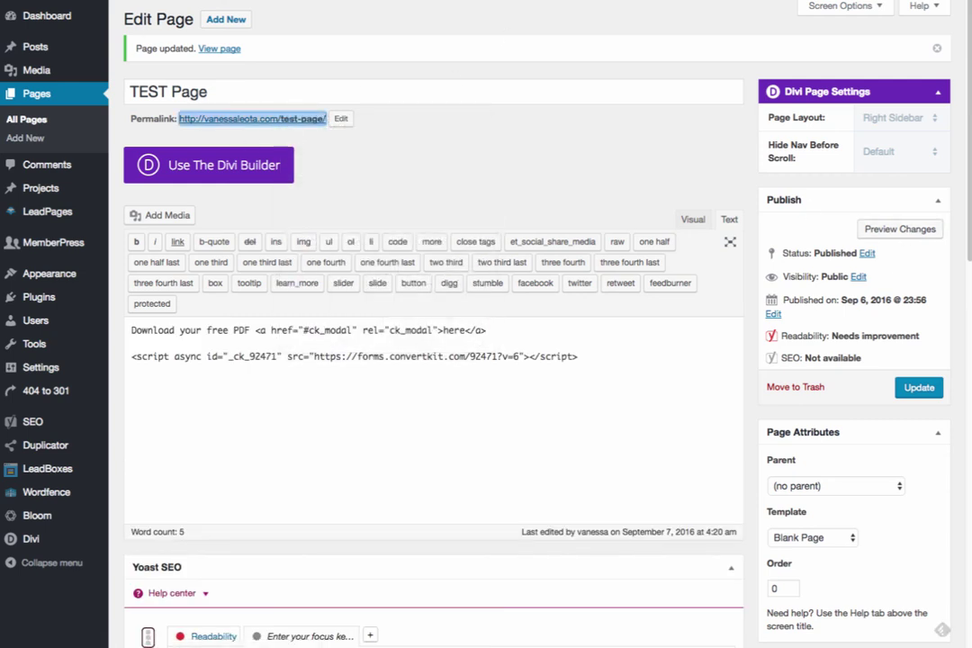
{"action": "left_click", "coordinate": [607, 9]}
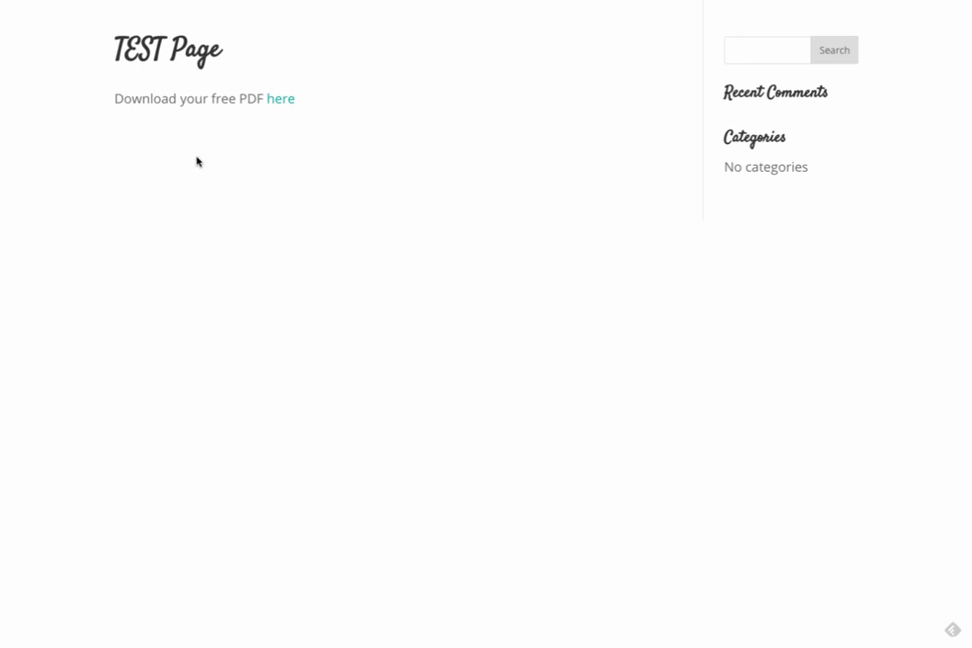
{"action": "left_click", "coordinate": [279, 105]}
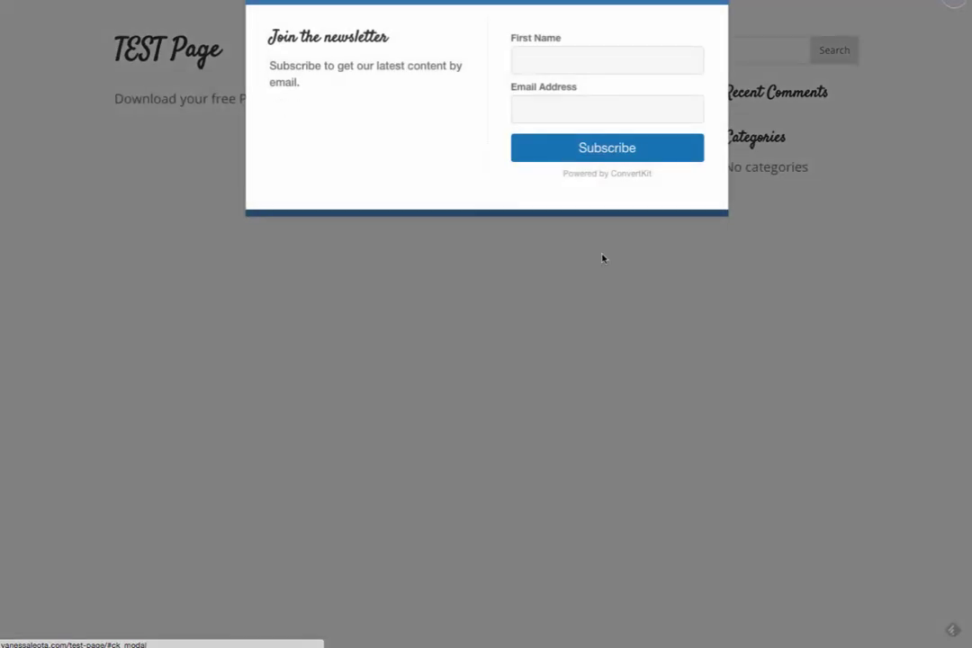